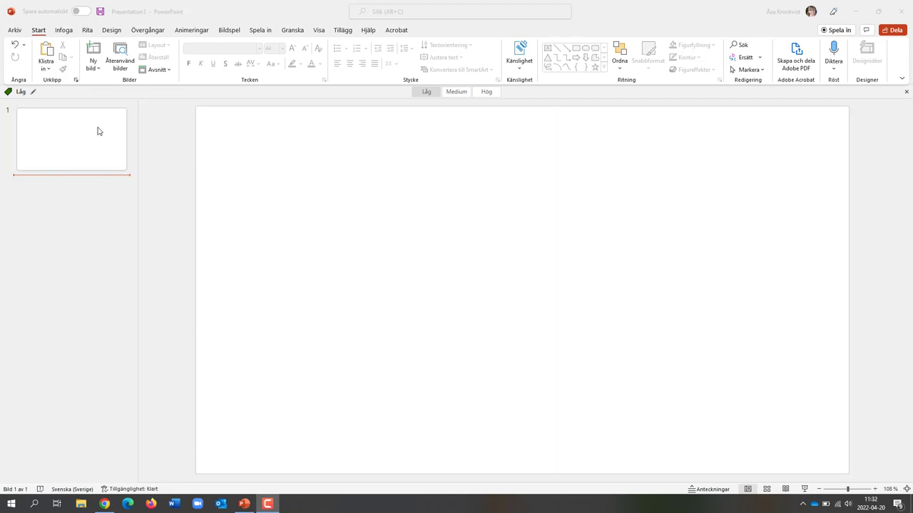
- Select blank slide 1 and launch Skärminspelning from the Infoga tab's Media group
left_click(64, 30)
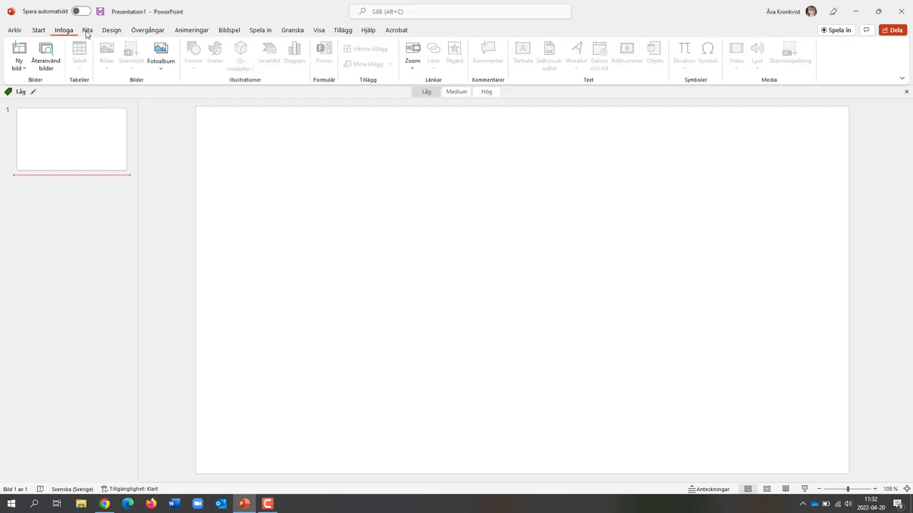
left_click(304, 164)
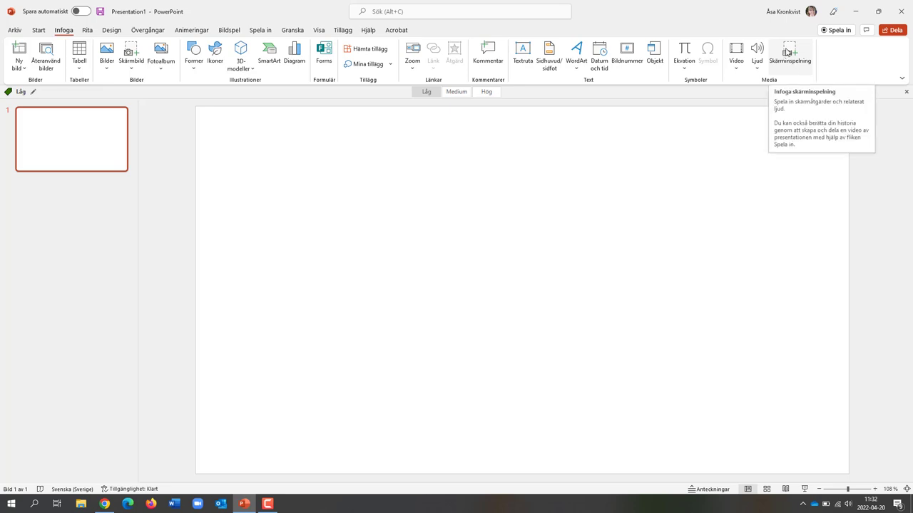
left_click(787, 52)
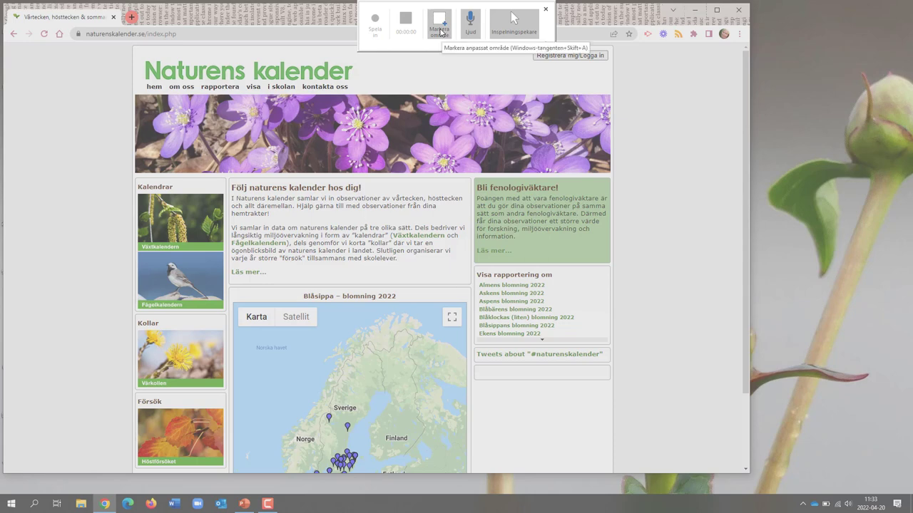
- Mark the entire Chrome window showing Naturens kalender as the recording area
left_click(439, 32)
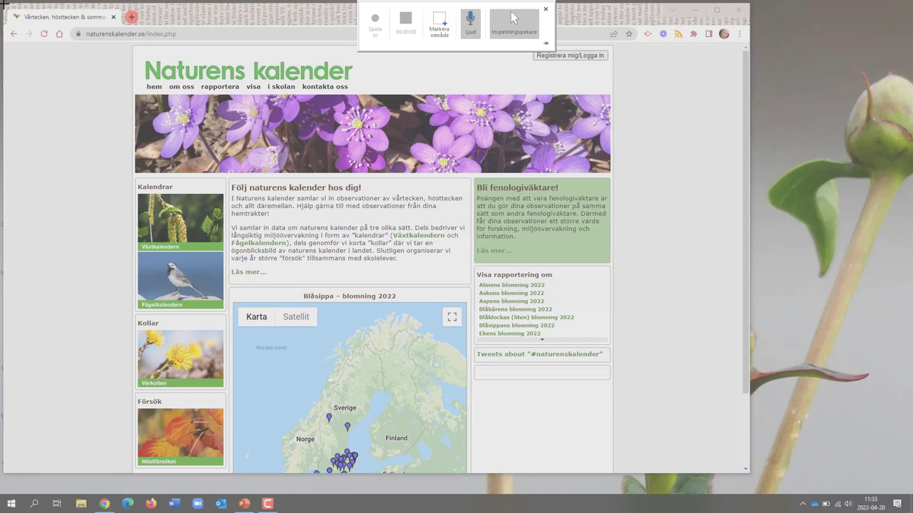
left_click_drag(4, 5, 745, 471)
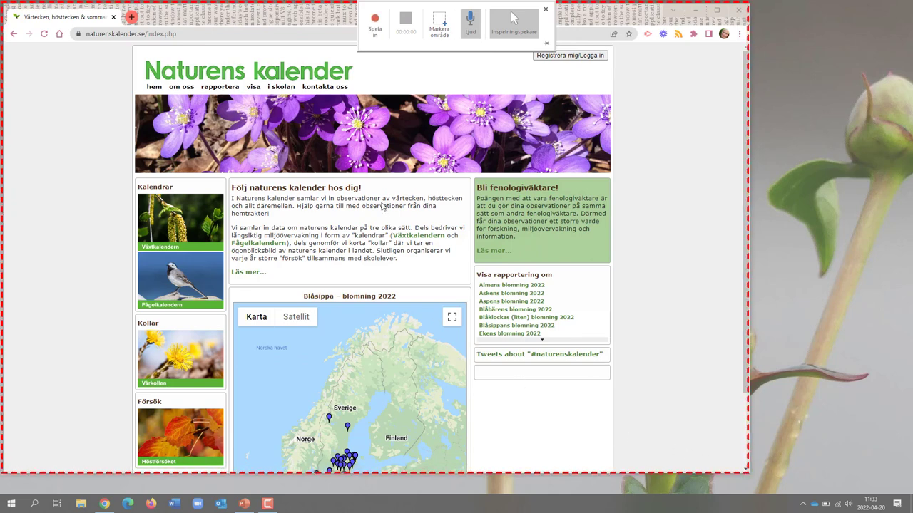
- Record following the site's rapportera link, then stop the recording
left_click(374, 22)
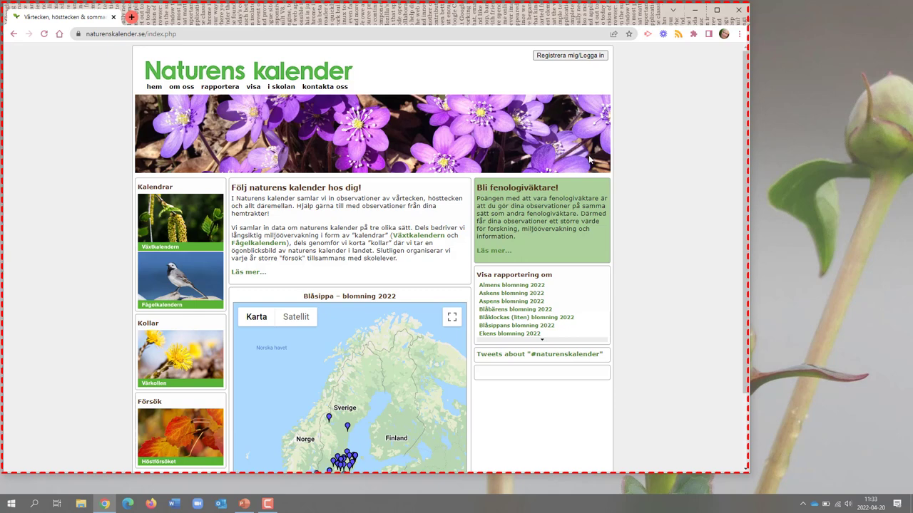
left_click(222, 88)
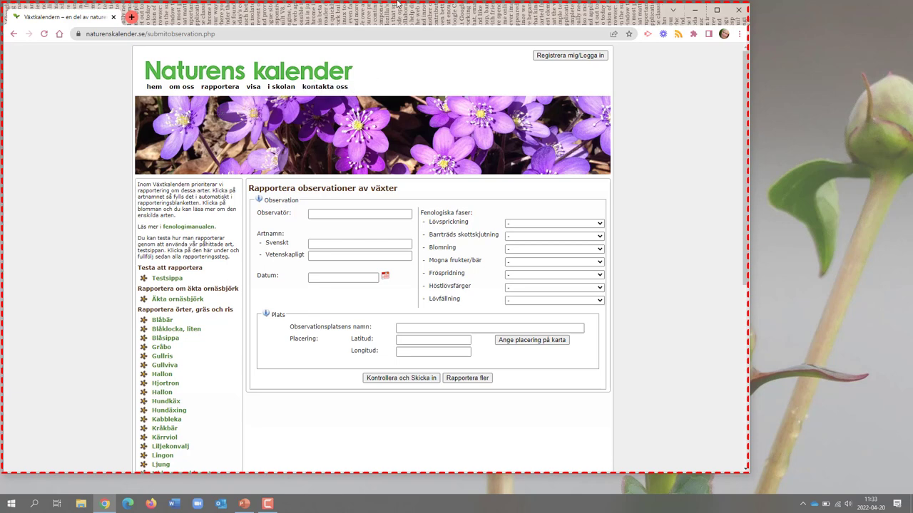
mouse_move(397, 6)
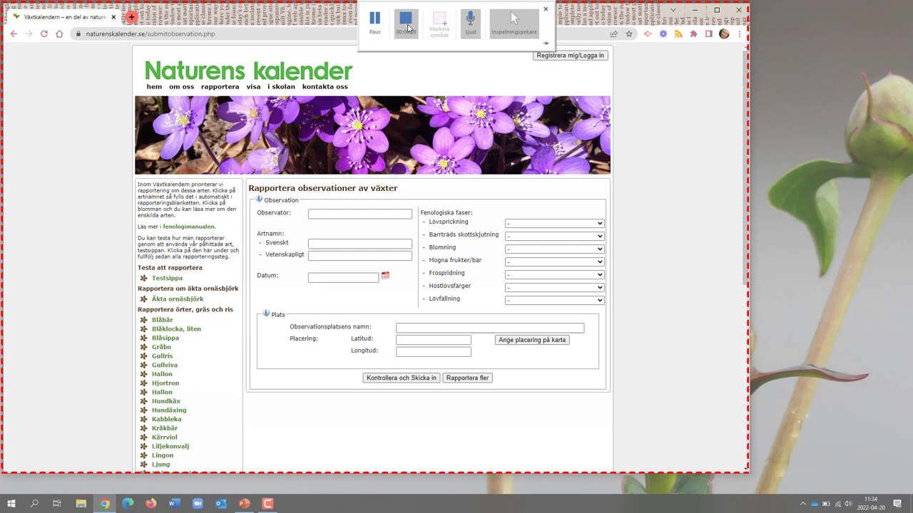
left_click(408, 27)
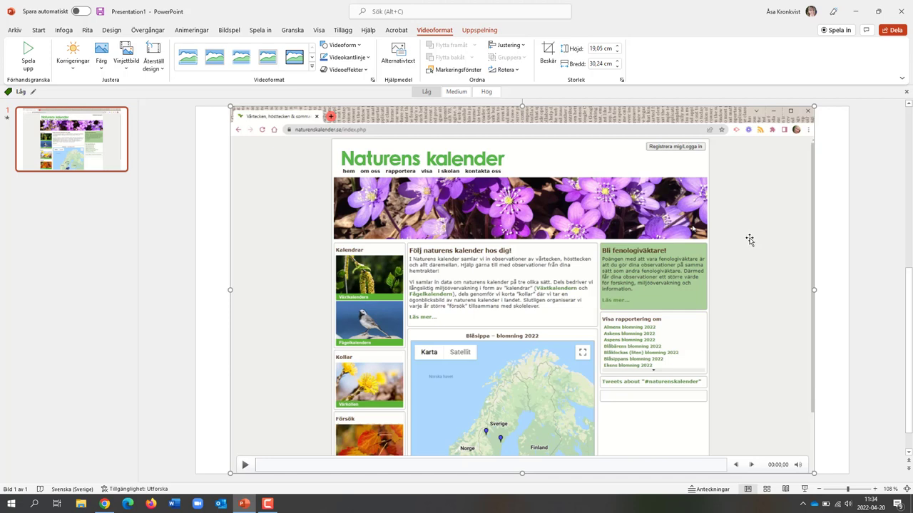
- Save the slide's video to Skrivbord as naturenskalender.mp4
right_click(749, 237)
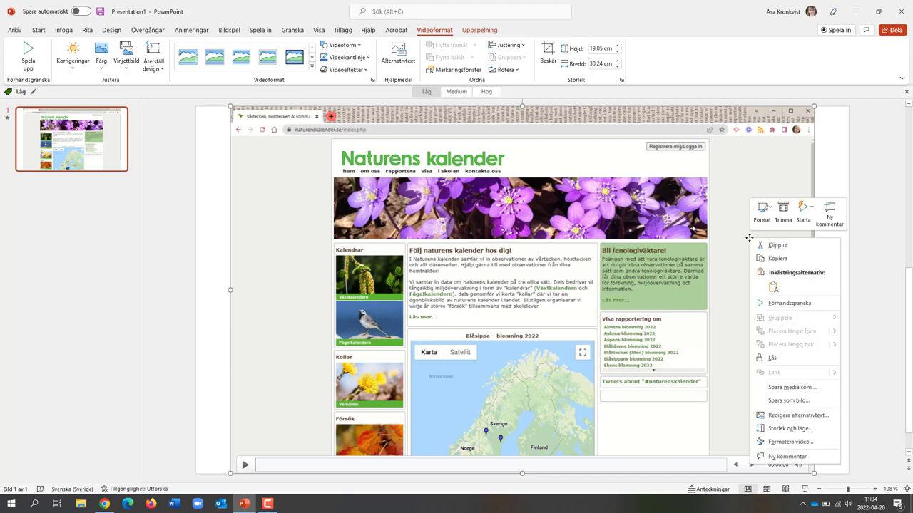
left_click(791, 388)
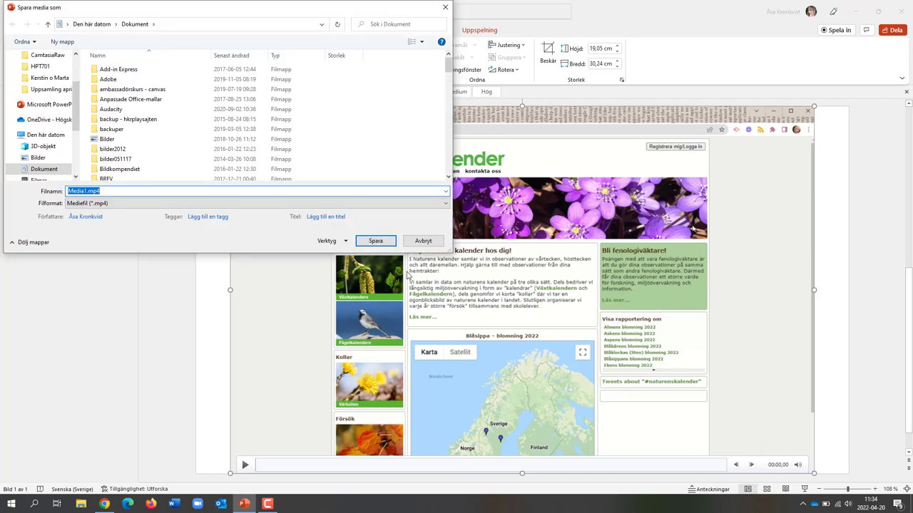
left_click_drag(77, 100, 75, 53)
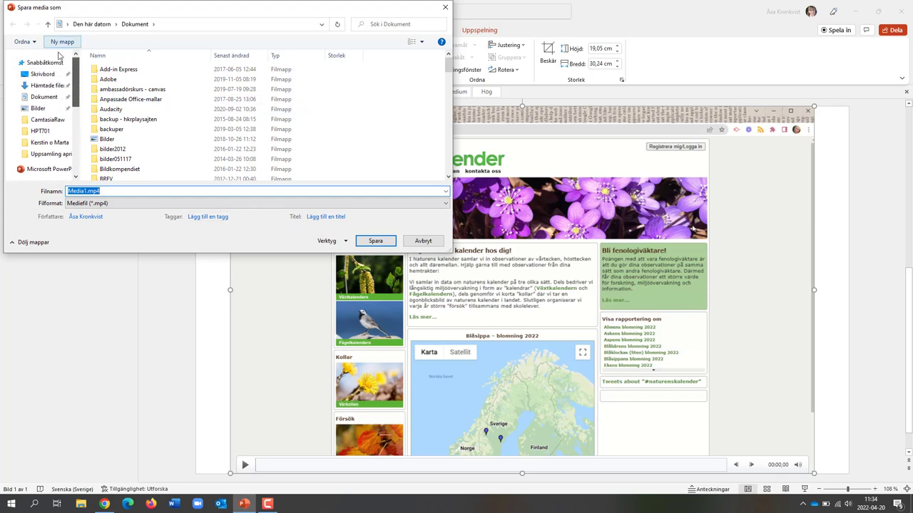
left_click(43, 74)
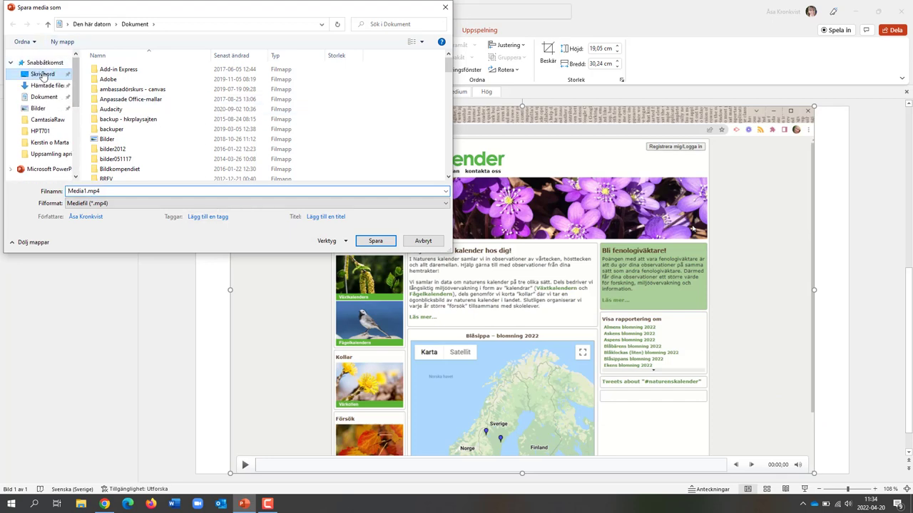
double_click(85, 190)
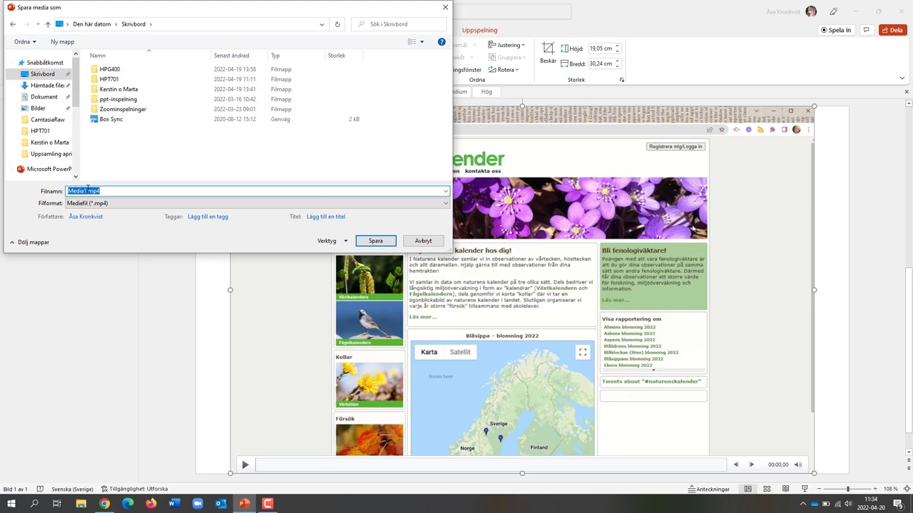
left_click_drag(87, 191, 66, 191)
type("naturenskalender")
left_click(375, 241)
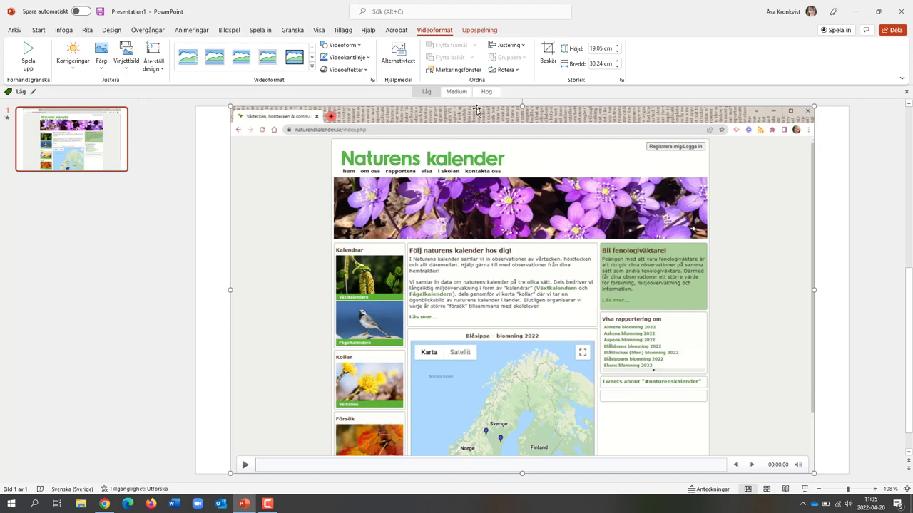
- In Trim Video, move the end point from 31 s back to 00:24,331
left_click(483, 32)
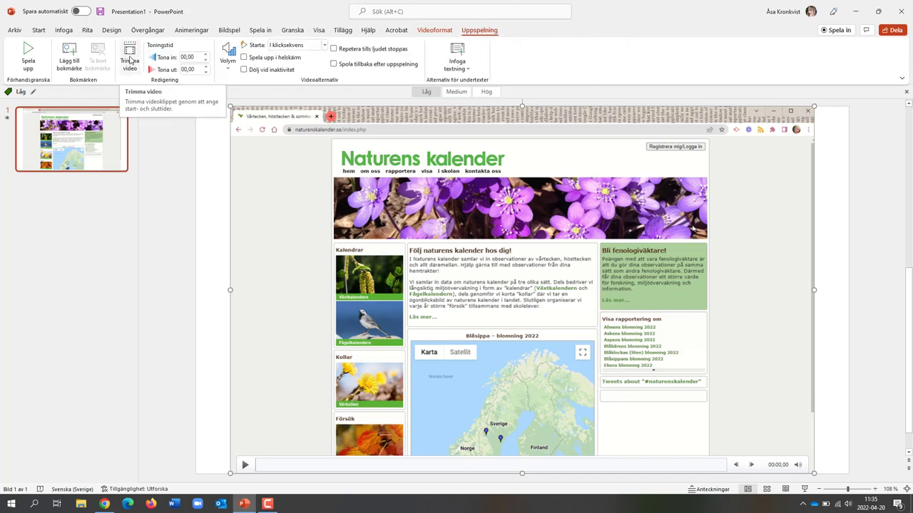
left_click(130, 59)
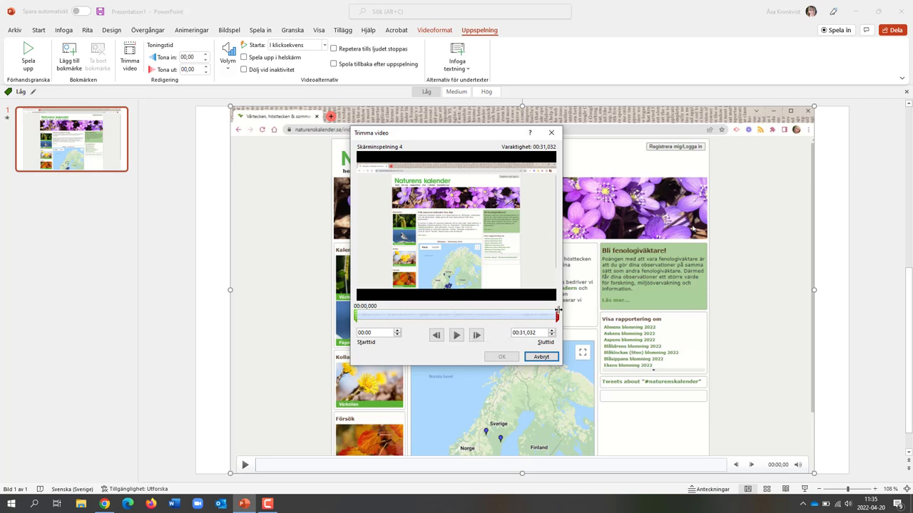
left_click(509, 316)
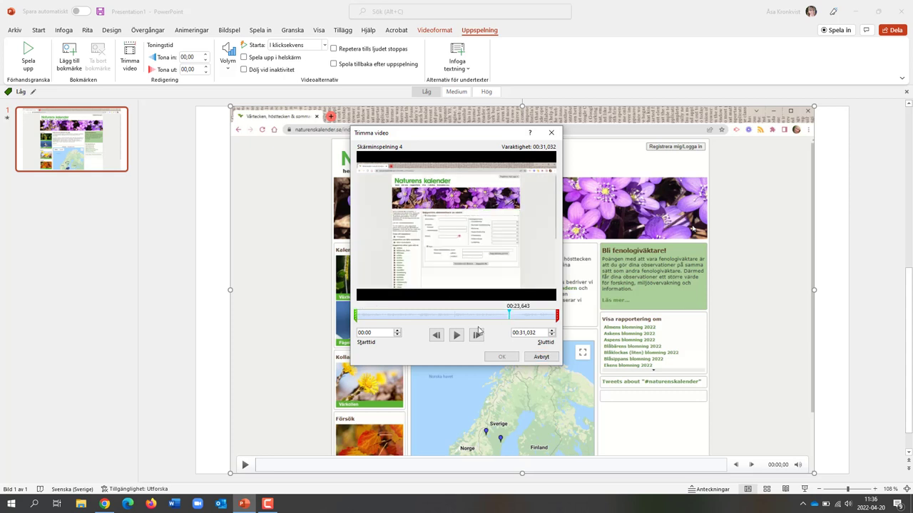
left_click(455, 337)
left_click(454, 338)
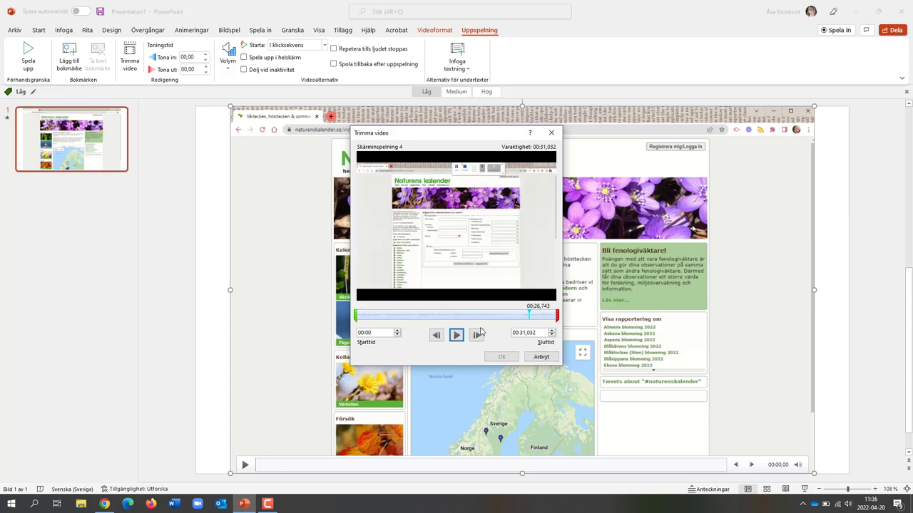
left_click(523, 315)
left_click_drag(523, 315, 513, 315)
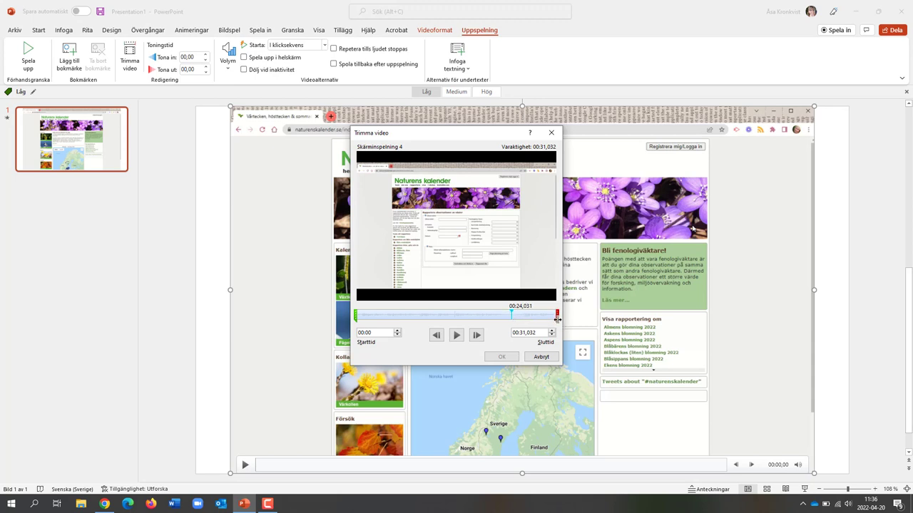
left_click_drag(558, 320, 516, 319)
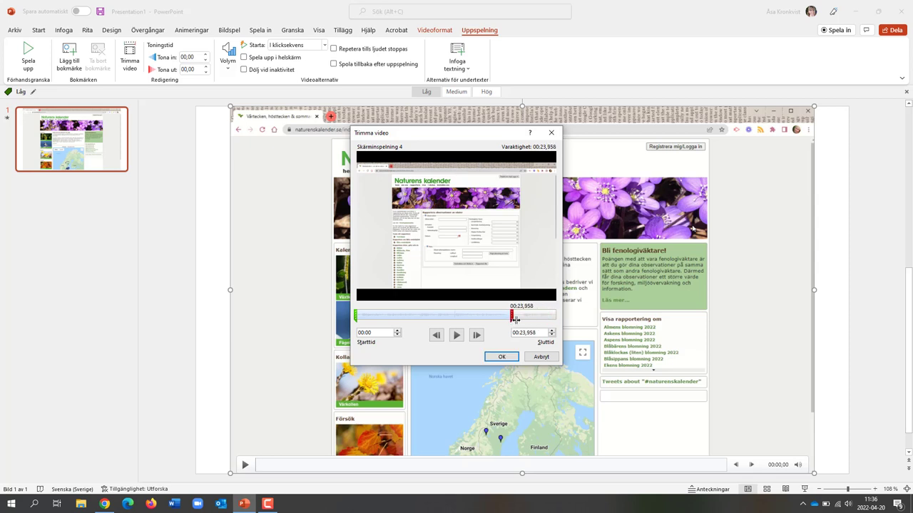
left_click_drag(516, 319, 514, 320)
left_click(503, 357)
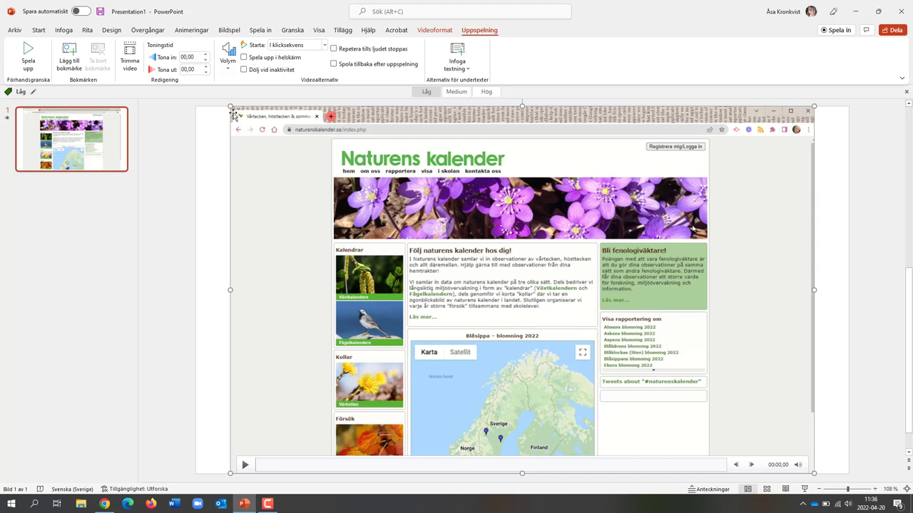
- Shrink the video from its top-left corner and shift it toward the slide's right
left_click_drag(230, 105, 297, 147)
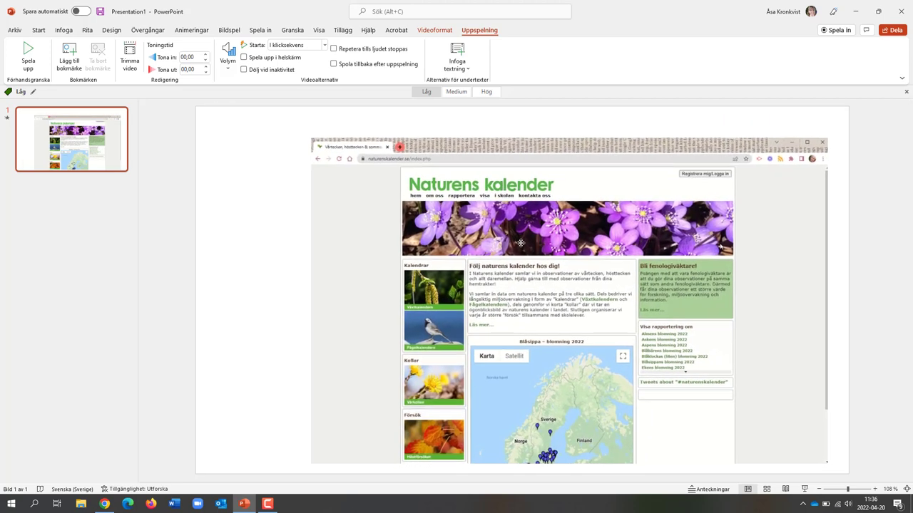
left_click_drag(512, 245, 528, 242)
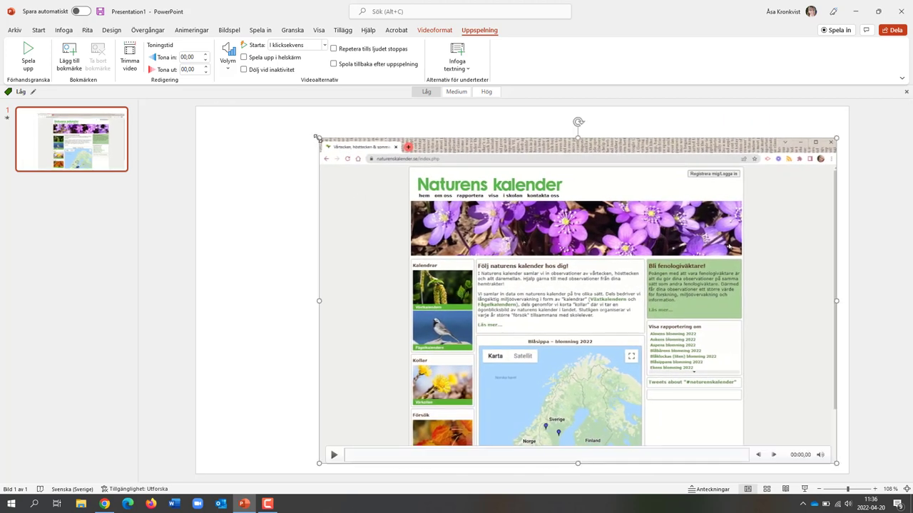
left_click_drag(319, 138, 328, 145)
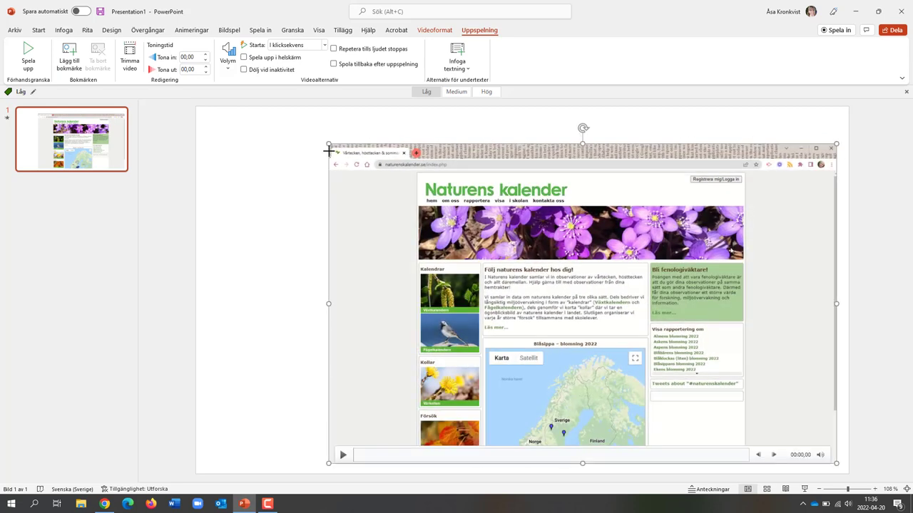
left_click(63, 30)
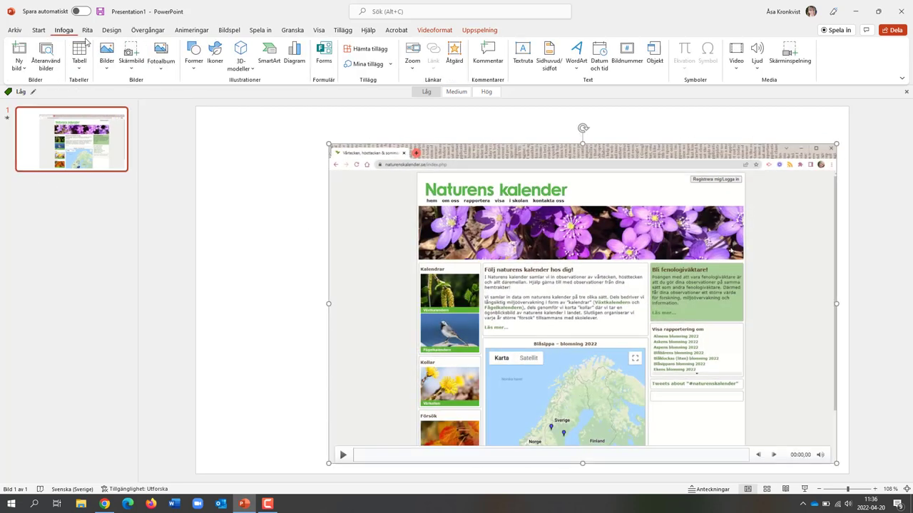
left_click(521, 53)
left_click(227, 133)
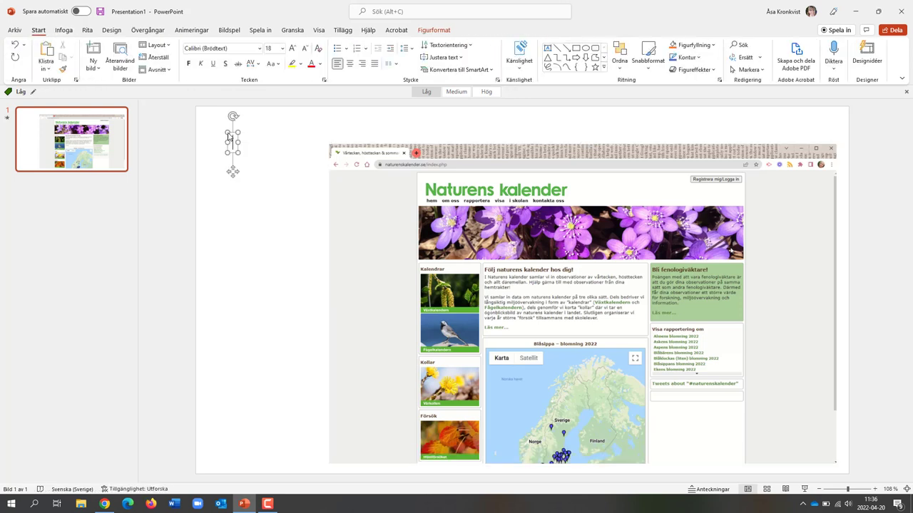
type("https://www.naturenskalender.se/")
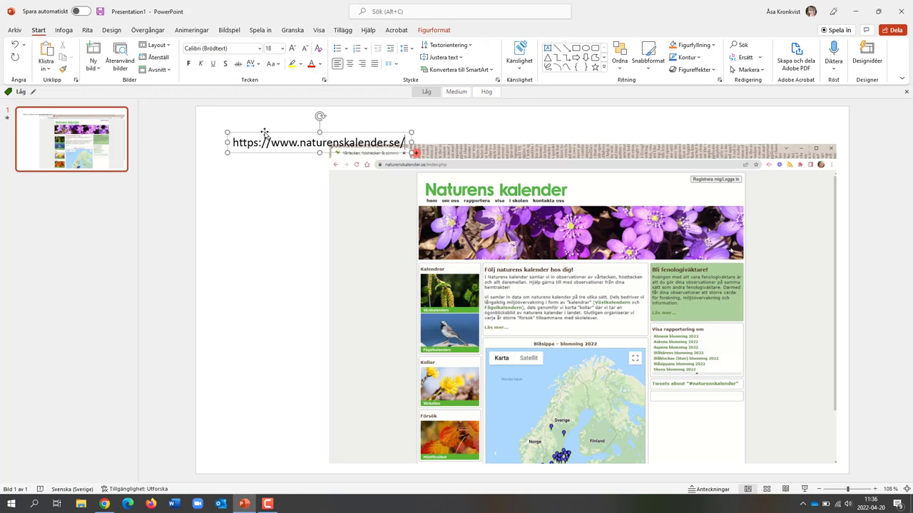
left_click_drag(264, 133, 256, 118)
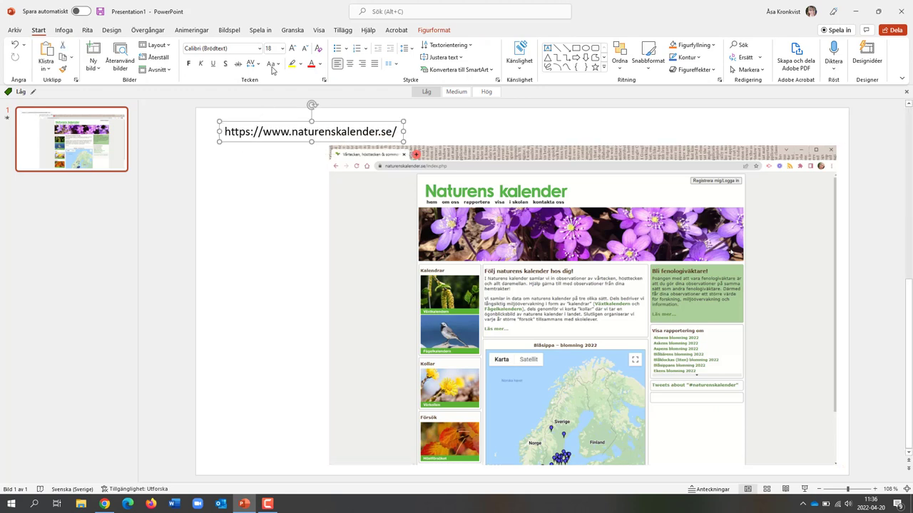
left_click(292, 48)
left_click(293, 48)
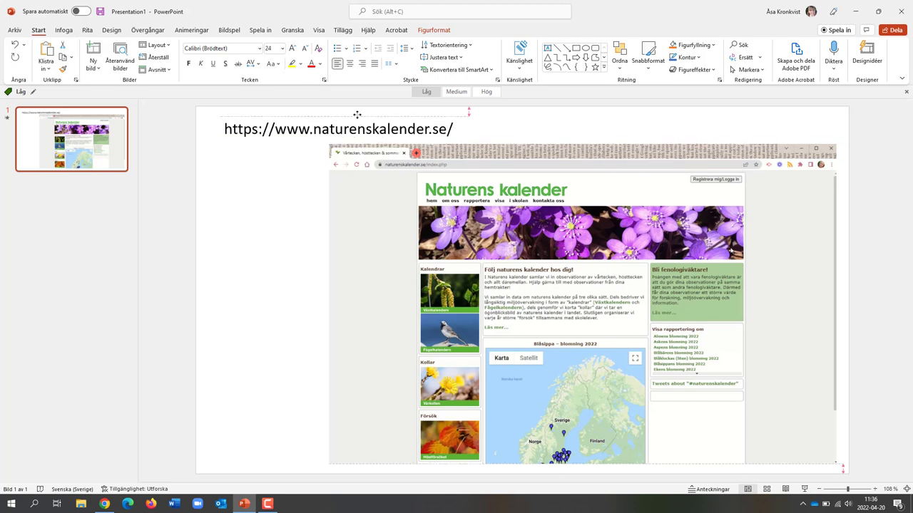
left_click_drag(358, 121, 347, 118)
mouse_move(485, 260)
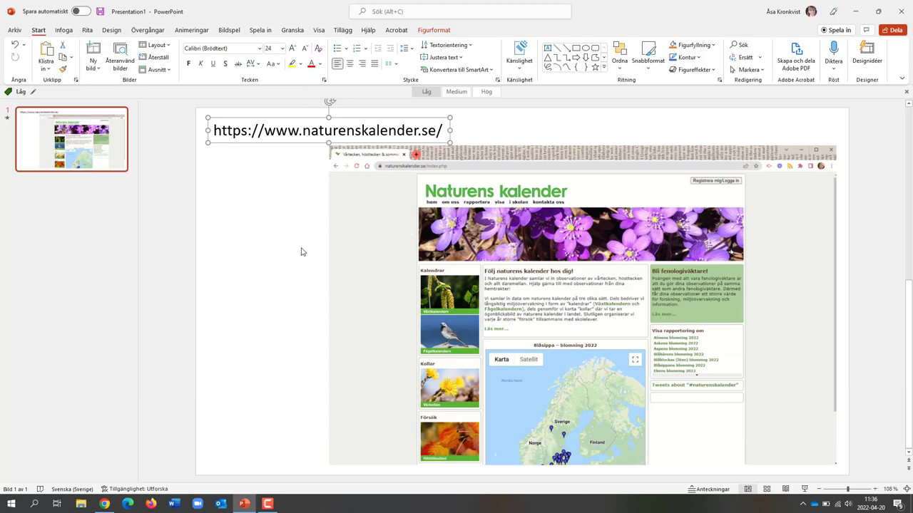
- Apply the second Design theme, giving a sky-and-grass background and brown serif text
left_click(111, 30)
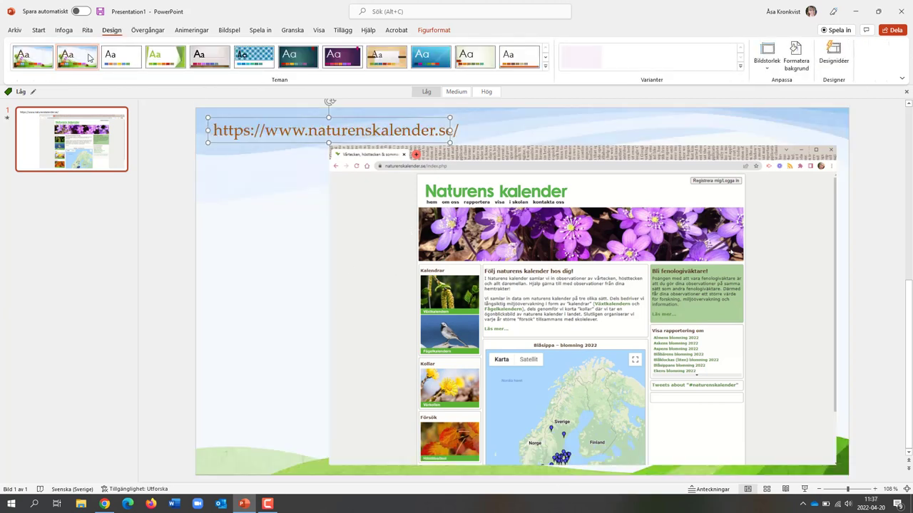
left_click(87, 65)
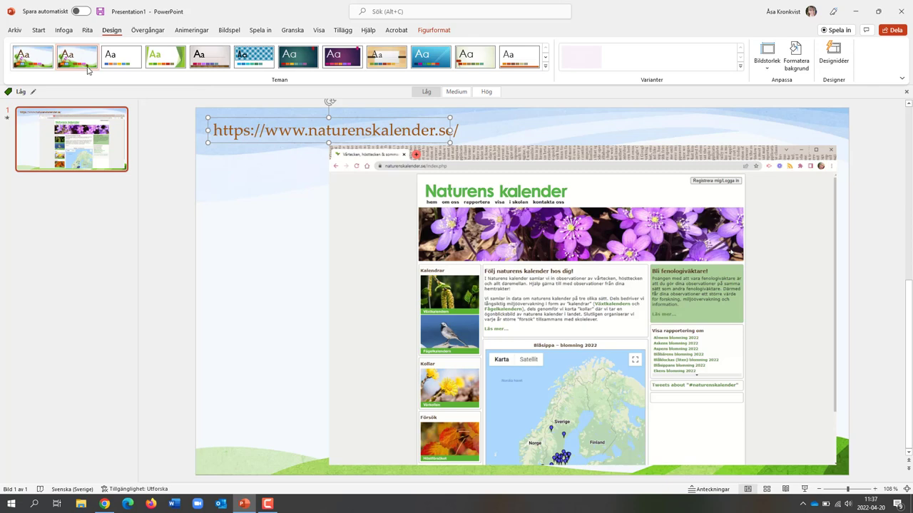
left_click(171, 176)
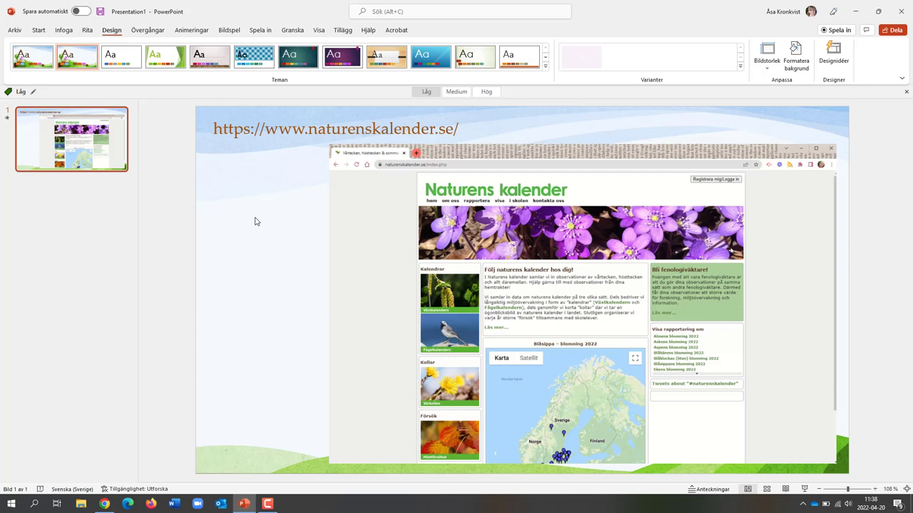
- Start a video export via File > Export > Create a Video, reaching the save dialog
left_click(20, 32)
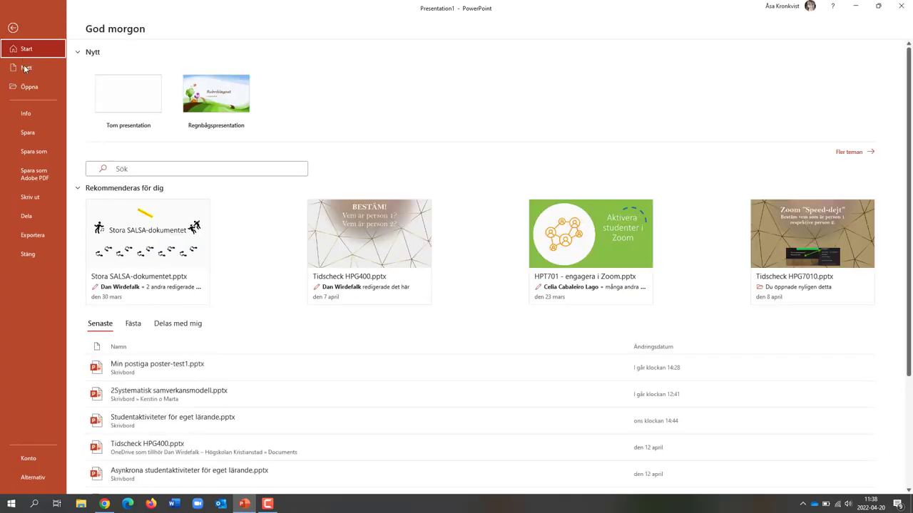
left_click(33, 235)
left_click(158, 127)
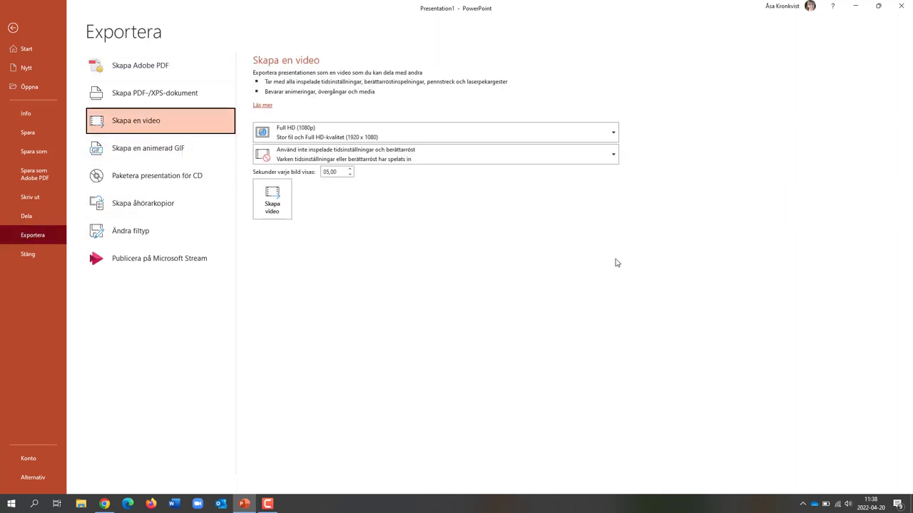
left_click(279, 208)
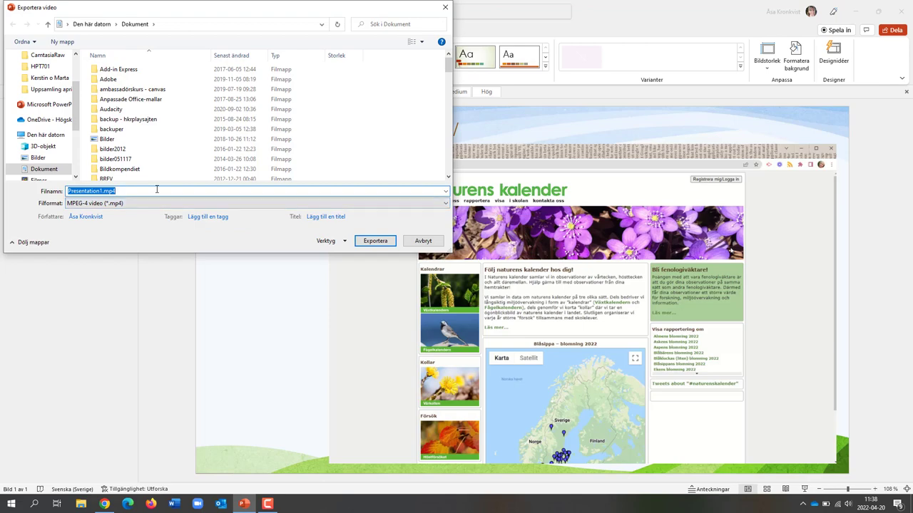
left_click_drag(76, 93, 77, 66)
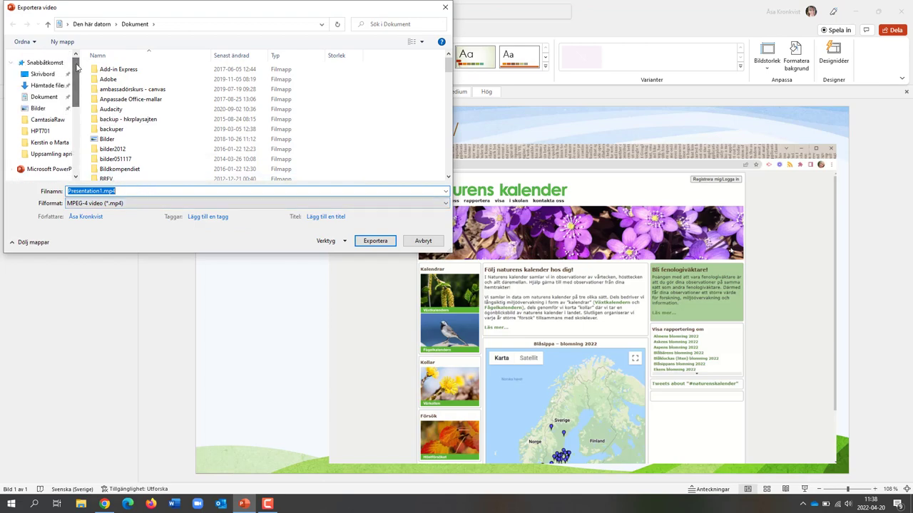